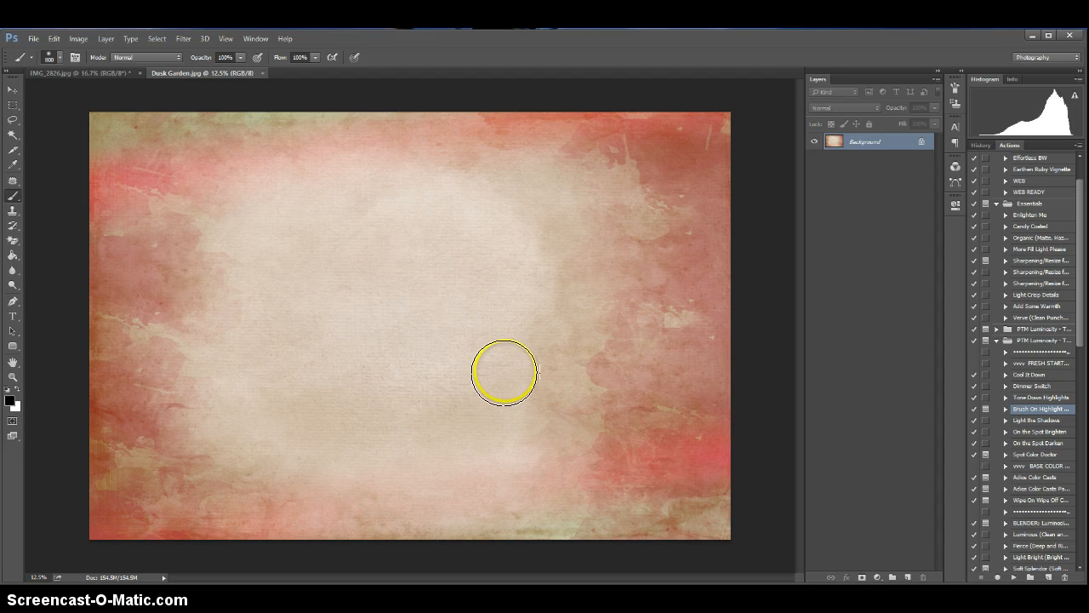
- Copy the Dusk Garden texture into the IMG_2826.jpg photo as a new layer with the Move tool
{"action": "left_click", "coordinate": [122, 73]}
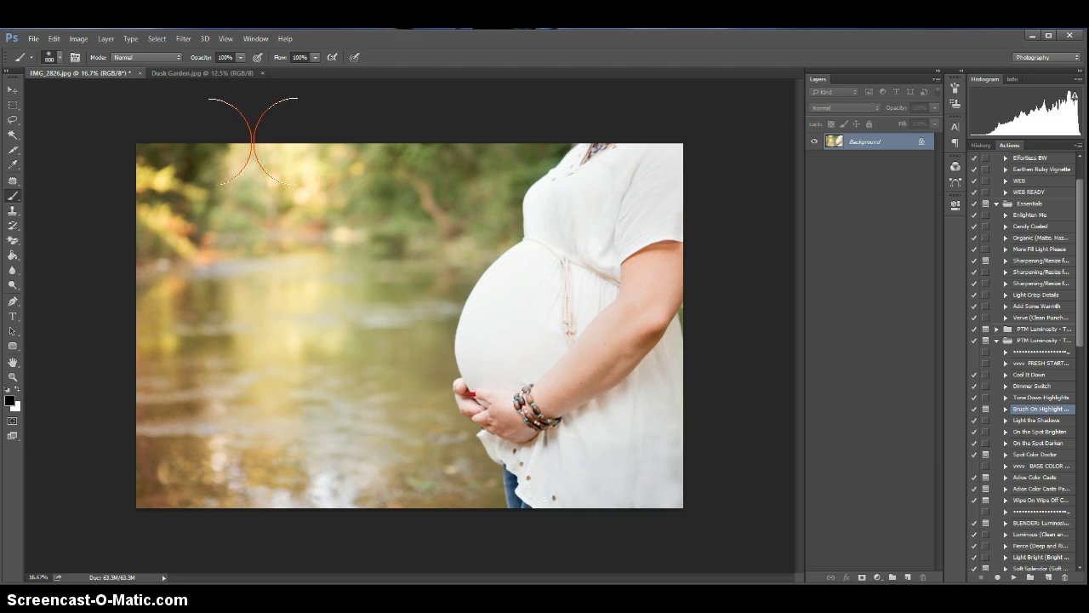
{"action": "left_click", "coordinate": [160, 72]}
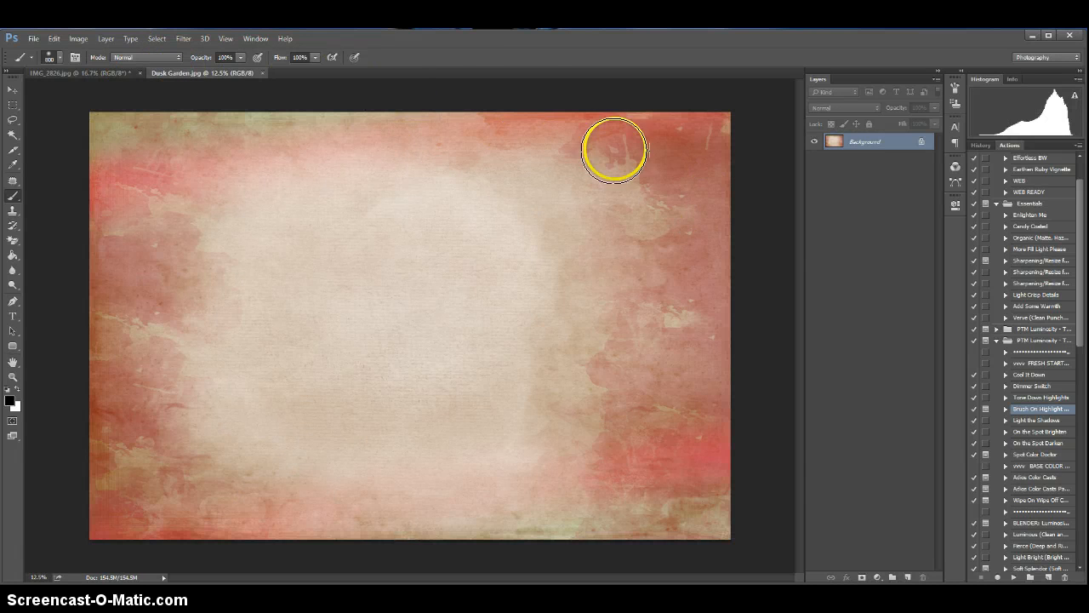
{"action": "left_click", "coordinate": [12, 90]}
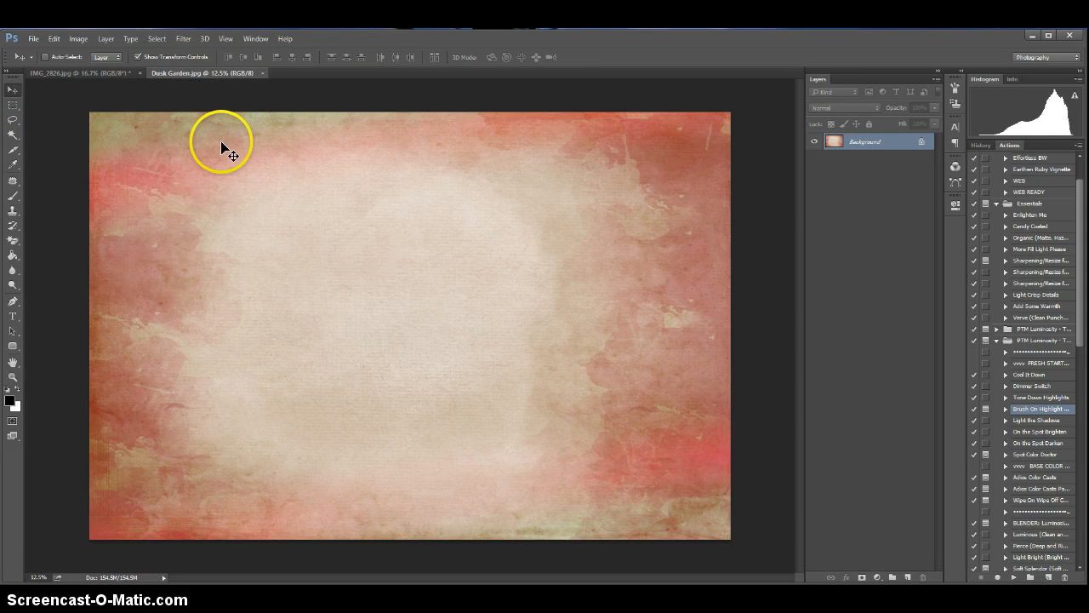
{"action": "left_click_drag", "start_coordinate": [222, 144], "coordinate": [128, 109]}
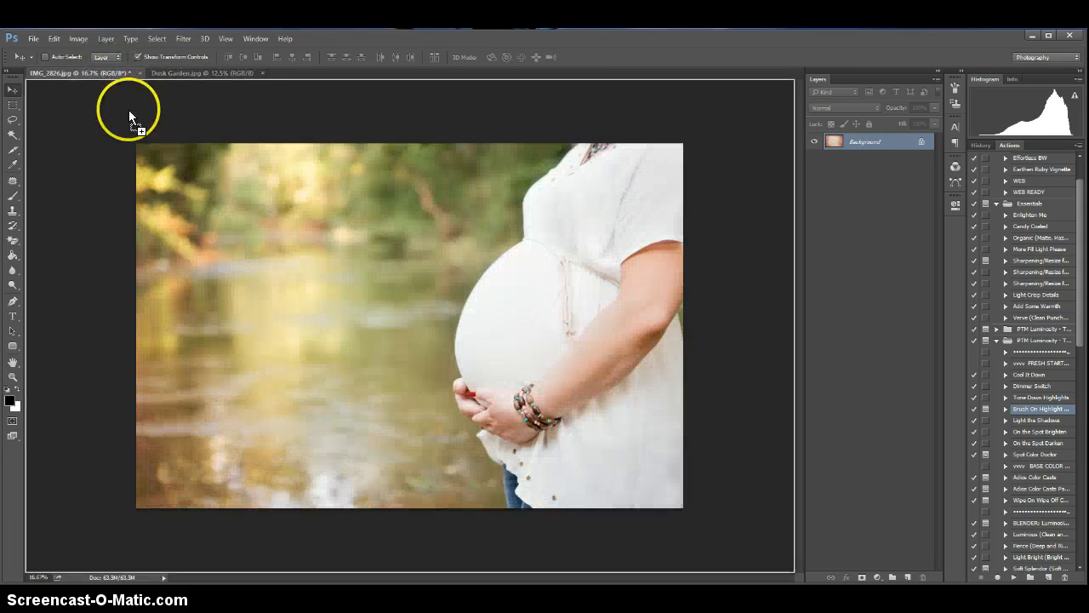
{"action": "left_click_drag", "start_coordinate": [221, 189], "coordinate": [220, 183]}
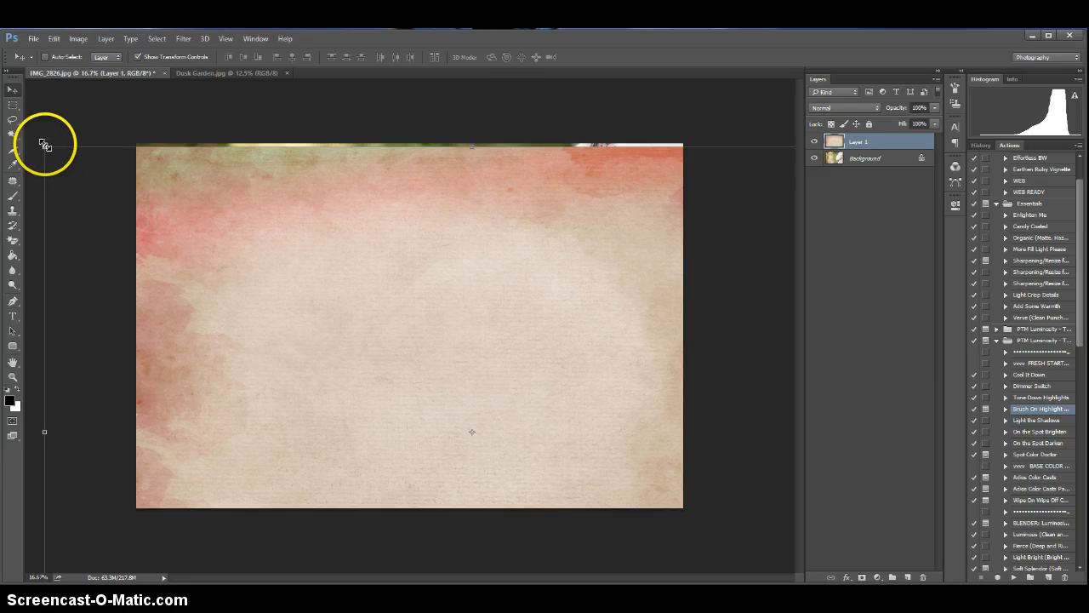
- Scale the texture layer down and position it to cover the whole photo exactly, then apply the transform
{"action": "left_click_drag", "start_coordinate": [45, 147], "coordinate": [246, 247]}
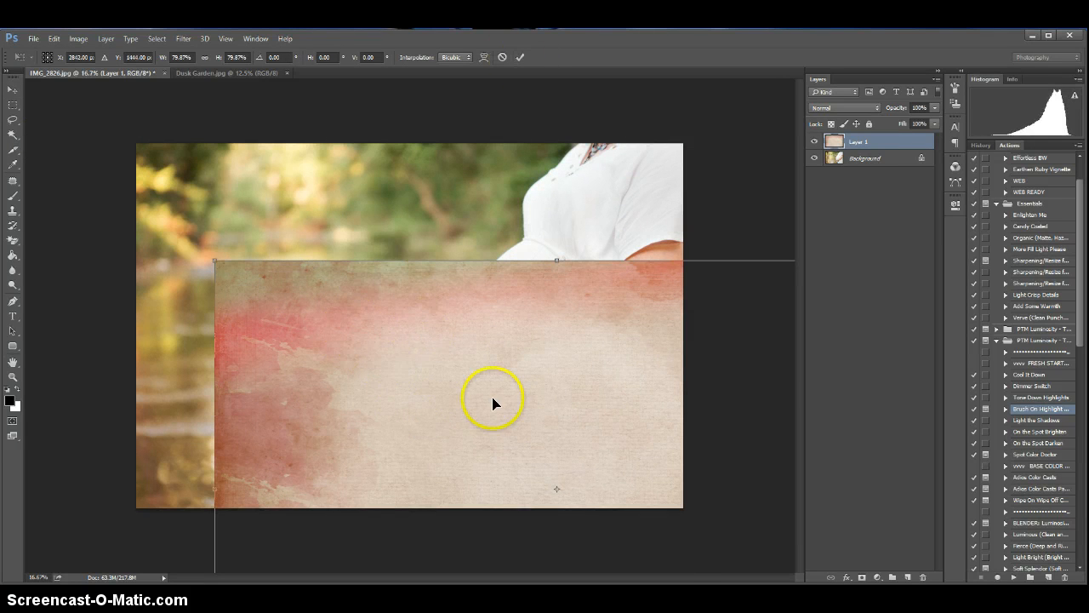
{"action": "left_click_drag", "start_coordinate": [324, 187], "coordinate": [357, 287]}
{"action": "left_click_drag", "start_coordinate": [99, 150], "coordinate": [256, 254]}
{"action": "left_click_drag", "start_coordinate": [129, 174], "coordinate": [259, 280]}
{"action": "mouse_move", "coordinate": [525, 401]}
{"action": "left_mouse_down"}
{"action": "mouse_move", "coordinate": [495, 338]}
{"action": "mouse_move", "coordinate": [465, 314]}
{"action": "mouse_move", "coordinate": [393, 289]}
{"action": "left_mouse_up"}
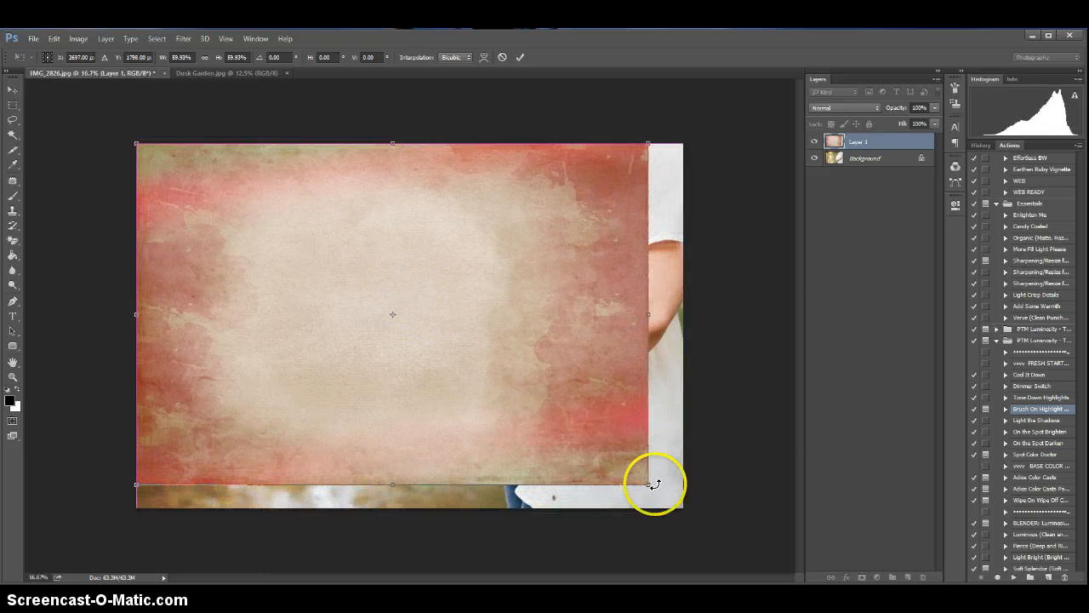
{"action": "left_click_drag", "start_coordinate": [648, 485], "coordinate": [684, 508]}
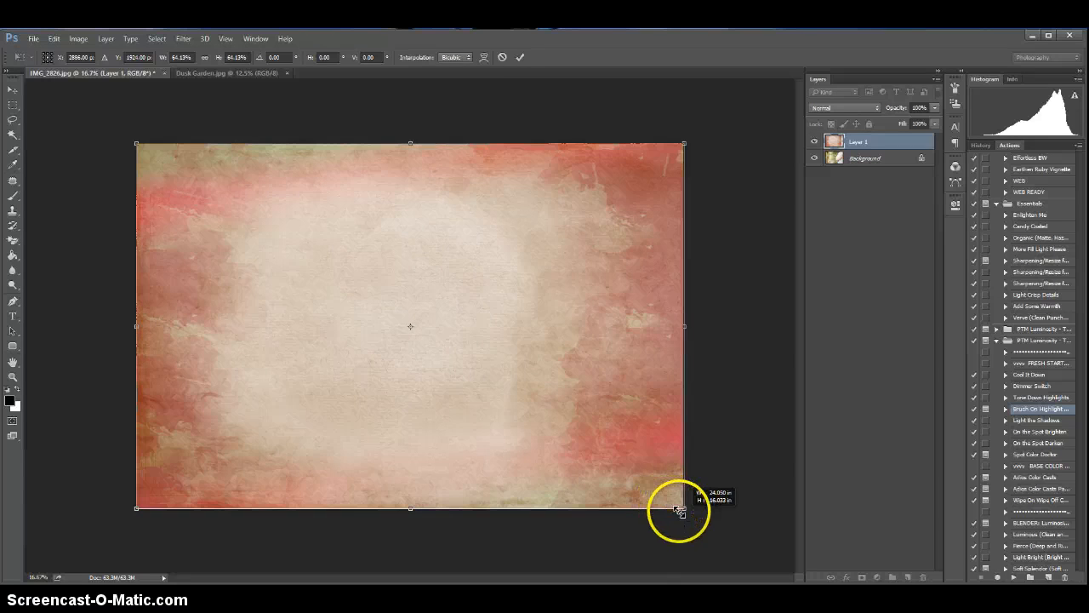
{"action": "left_click", "coordinate": [522, 58]}
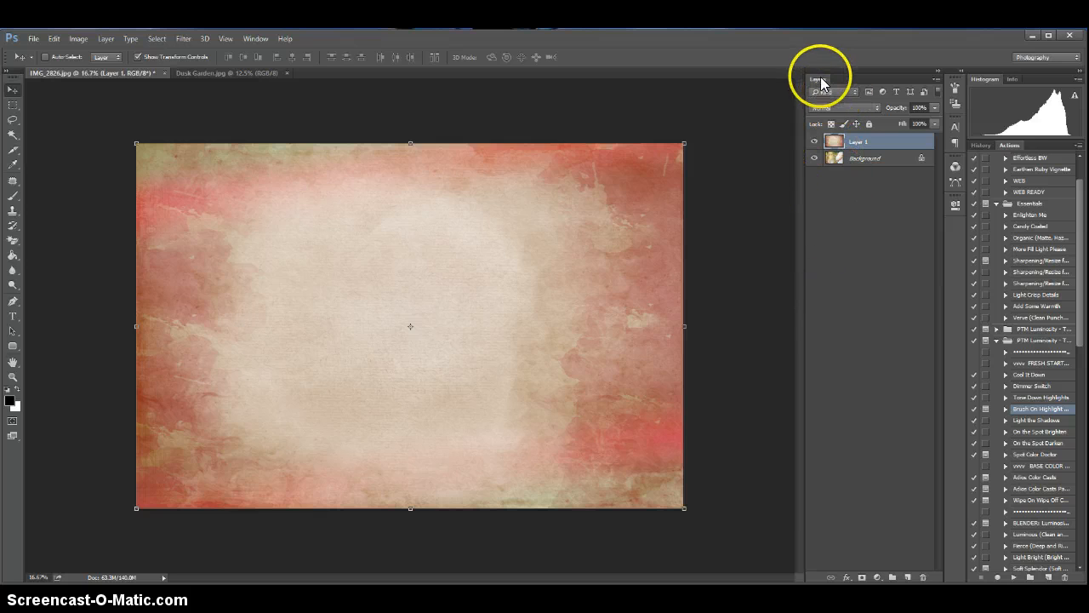
- Set the texture layer's blend mode to Overlay and its opacity to 48%
{"action": "left_click", "coordinate": [824, 109]}
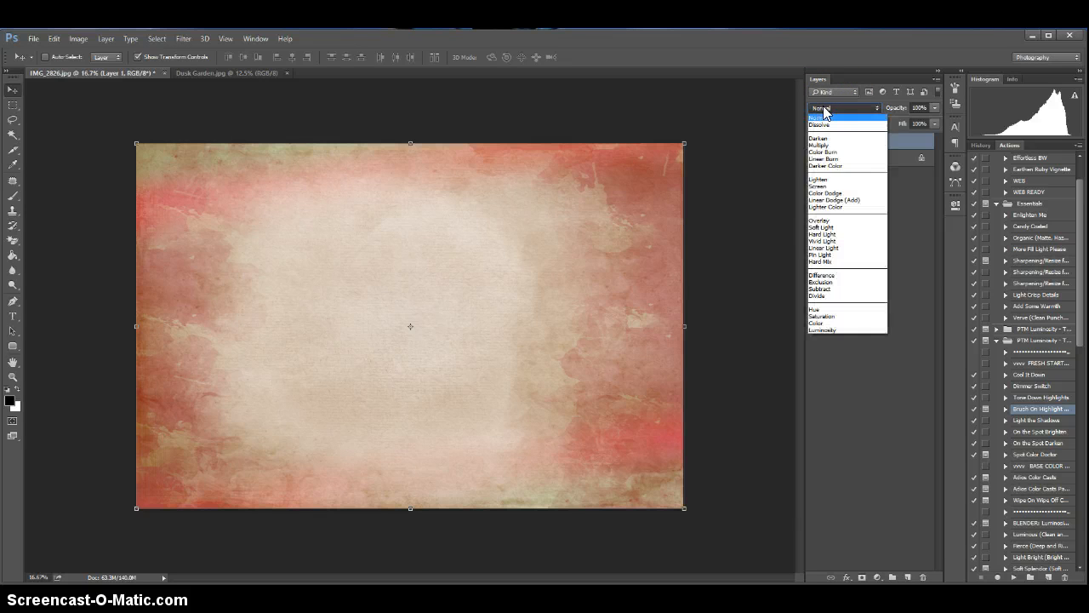
{"action": "left_click", "coordinate": [827, 221]}
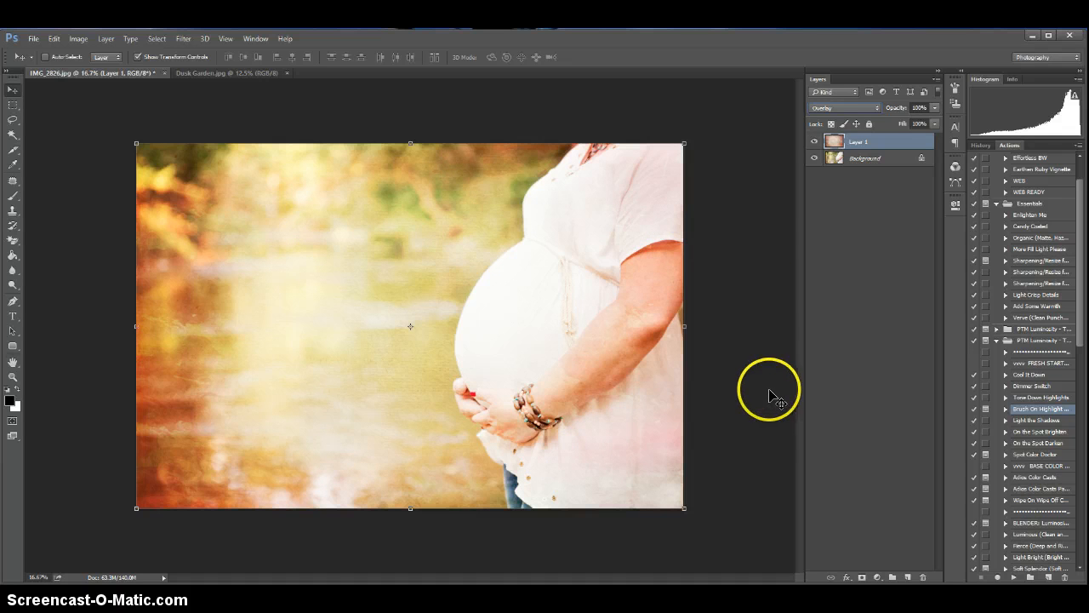
{"action": "left_click", "coordinate": [937, 109]}
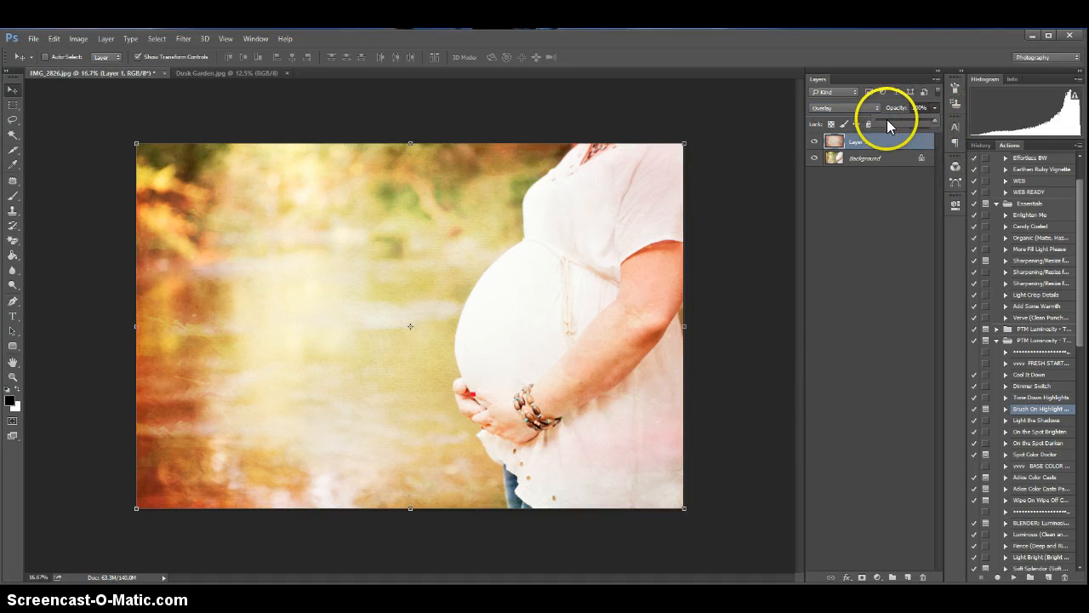
{"action": "left_click", "coordinate": [900, 120]}
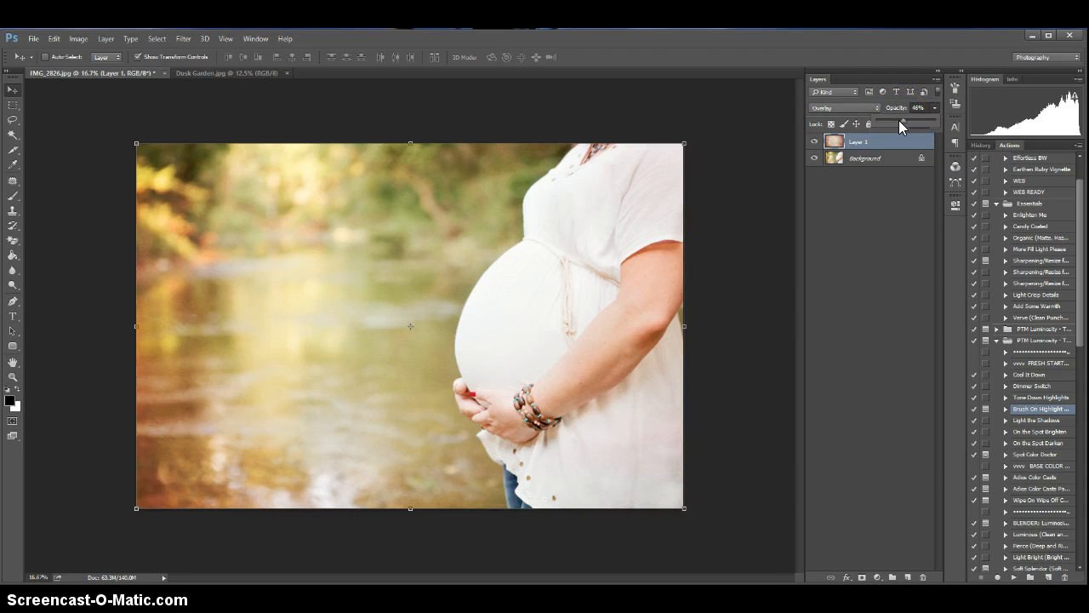
{"action": "key", "text": "Up"}
{"action": "key", "text": "Up"}
{"action": "key", "text": "Up"}
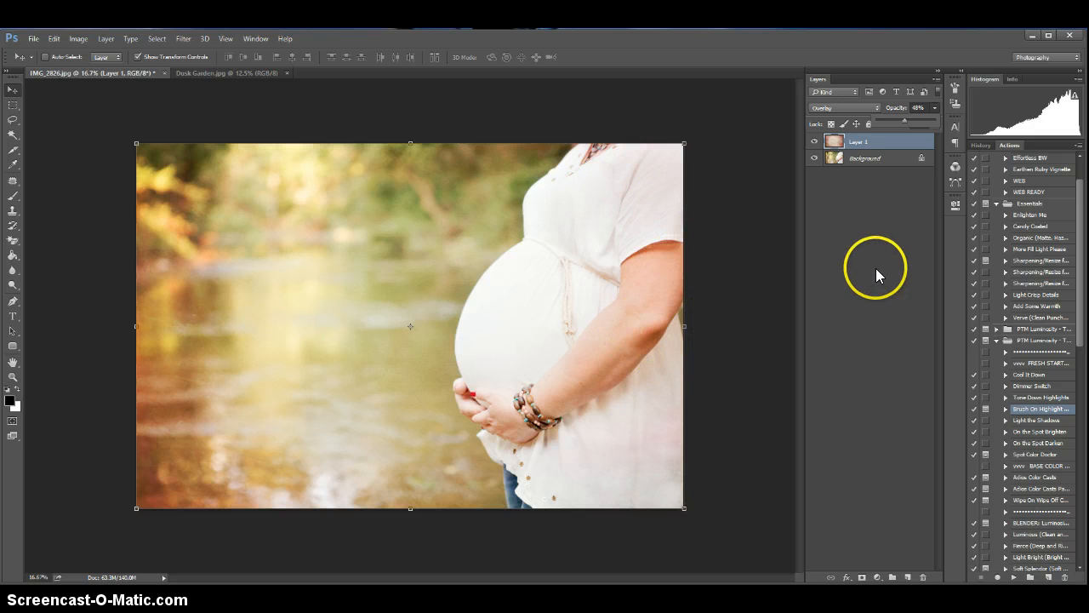
- Add a layer mask to the texture layer and choose a soft round Brush with black as the foreground color
{"action": "left_click", "coordinate": [862, 579]}
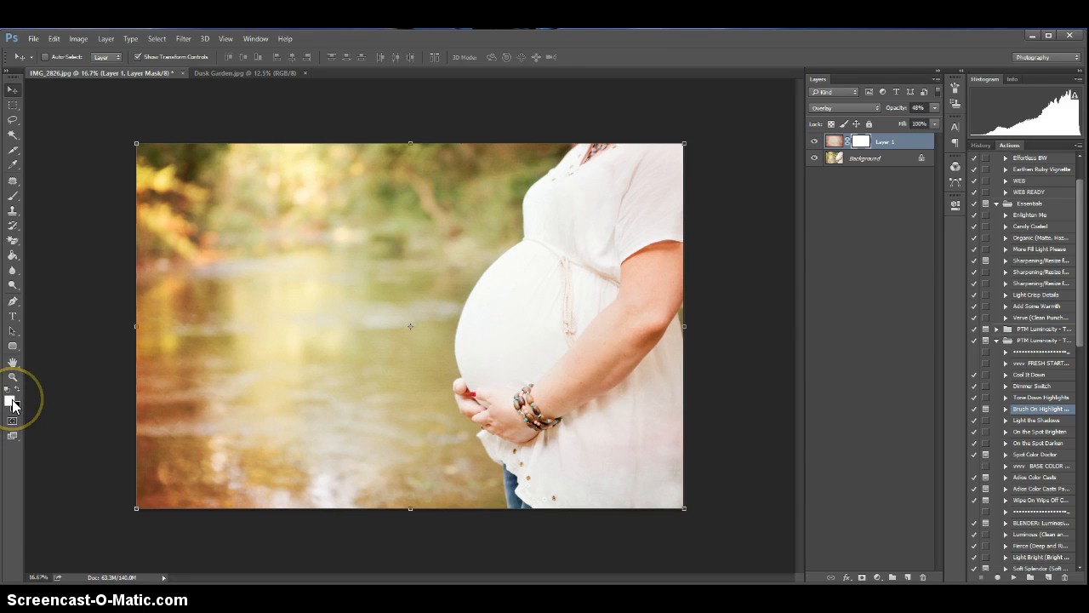
{"action": "key", "text": "x"}
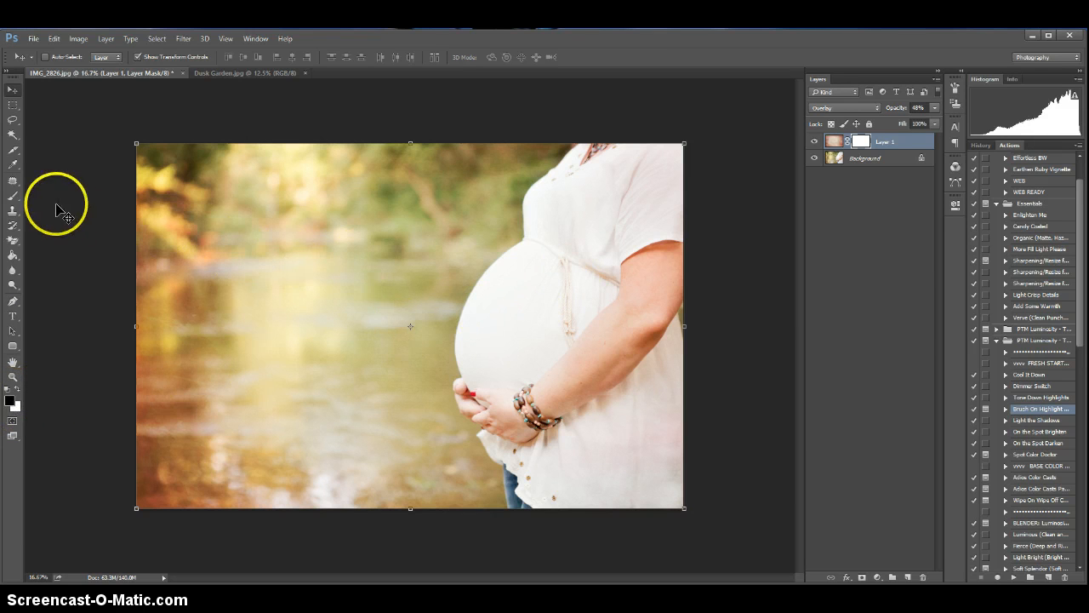
{"action": "left_click", "coordinate": [13, 196]}
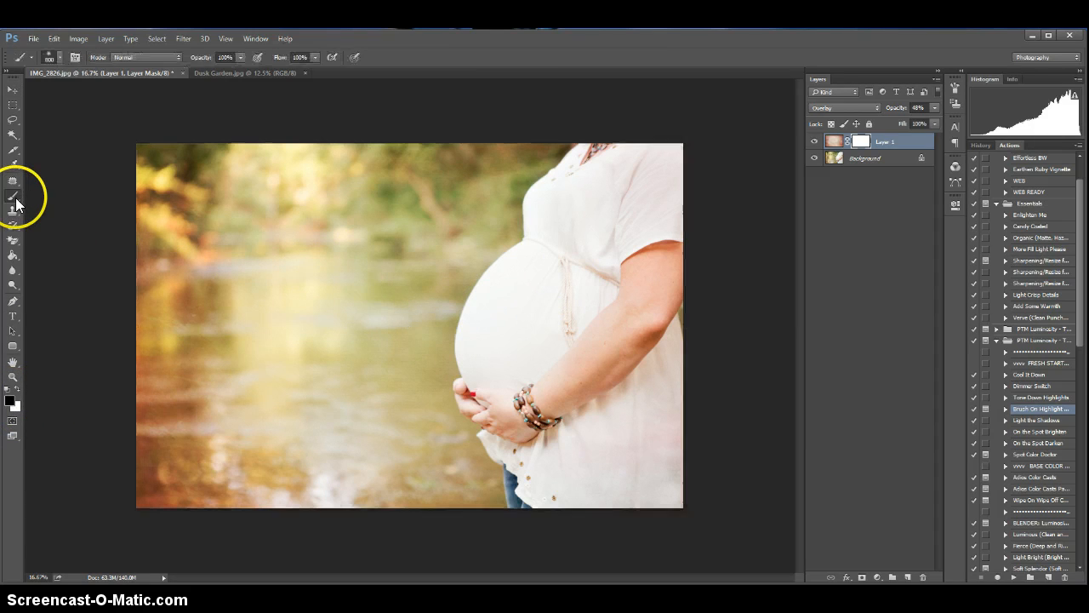
{"action": "left_click", "coordinate": [58, 58]}
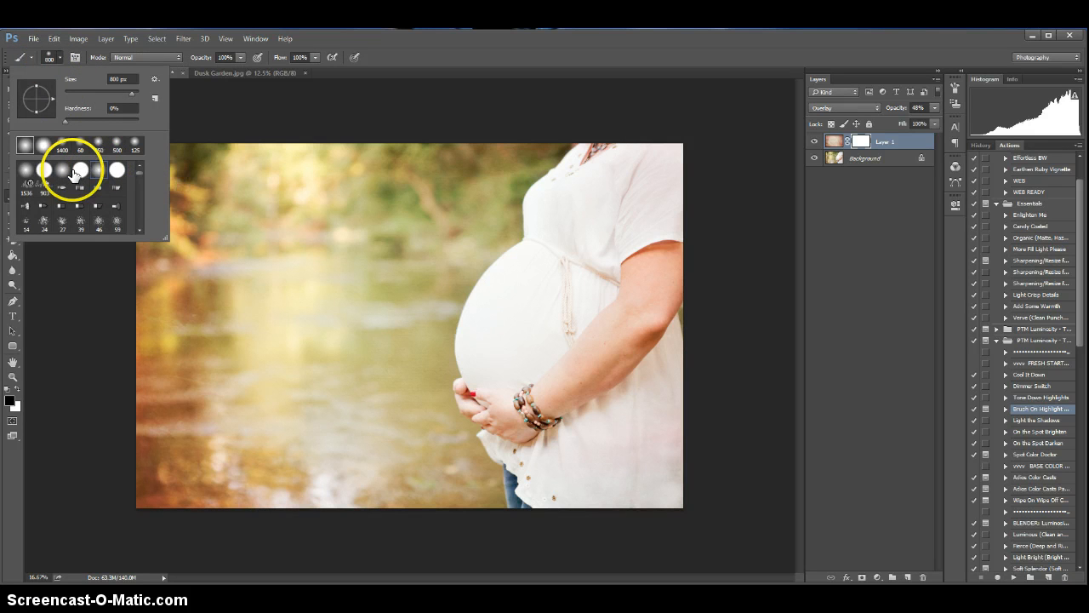
{"action": "double_click", "coordinate": [103, 170]}
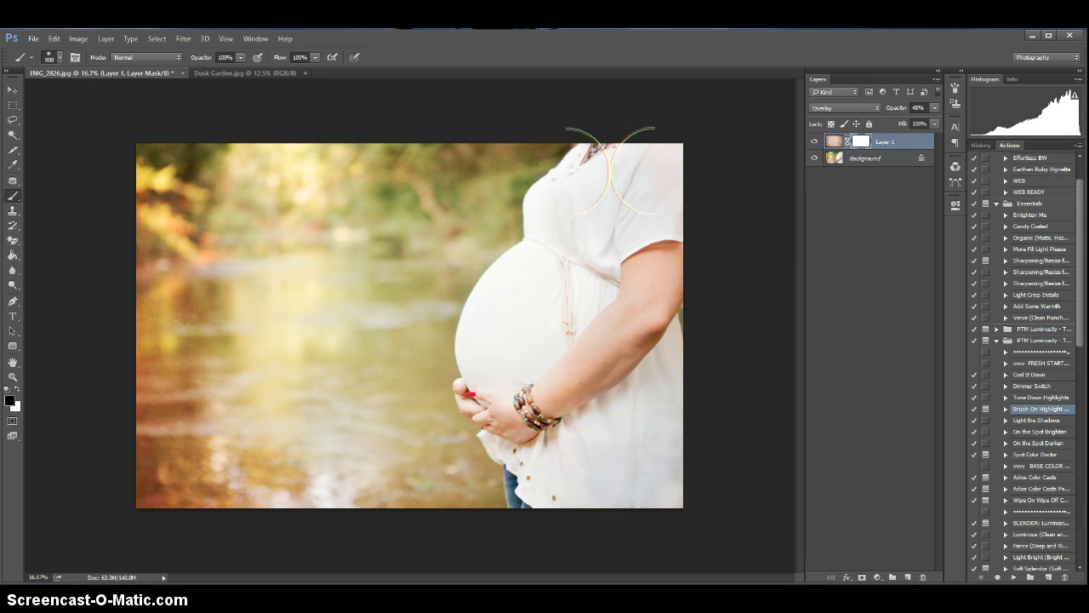
- Paint black on the mask over the woman's dress, arm and hands to remove the texture from her
{"action": "mouse_move", "coordinate": [610, 170]}
{"action": "left_mouse_down"}
{"action": "mouse_move", "coordinate": [673, 443]}
{"action": "mouse_move", "coordinate": [601, 264]}
{"action": "mouse_move", "coordinate": [634, 166]}
{"action": "left_mouse_up"}
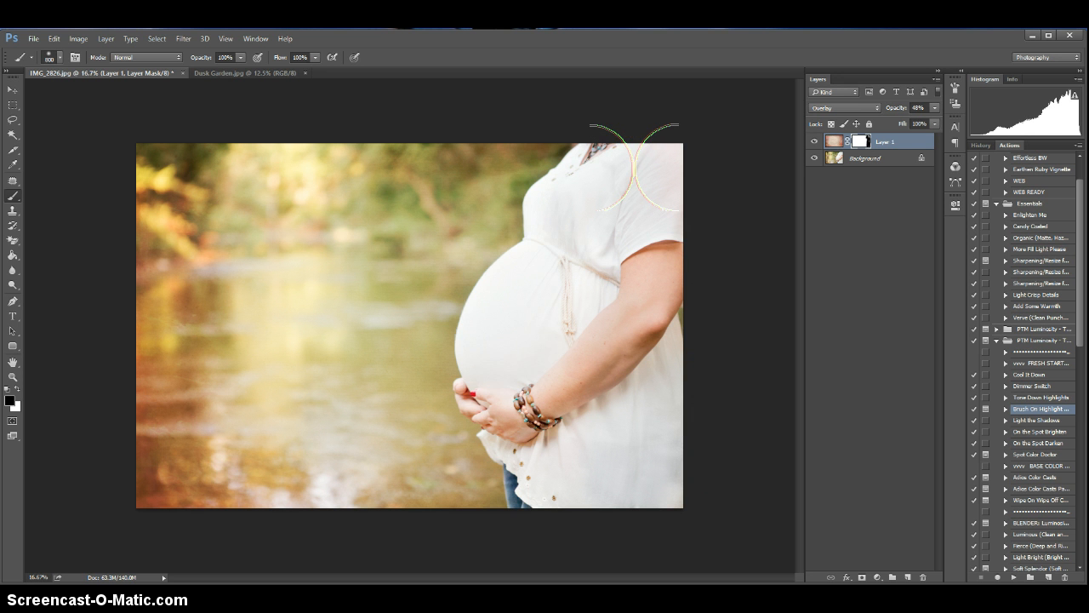
{"action": "mouse_move", "coordinate": [526, 405]}
{"action": "left_mouse_down"}
{"action": "mouse_move", "coordinate": [565, 495]}
{"action": "mouse_move", "coordinate": [600, 398]}
{"action": "mouse_move", "coordinate": [594, 319]}
{"action": "mouse_move", "coordinate": [592, 364]}
{"action": "mouse_move", "coordinate": [620, 266]}
{"action": "mouse_move", "coordinate": [607, 511]}
{"action": "mouse_move", "coordinate": [664, 251]}
{"action": "mouse_move", "coordinate": [666, 341]}
{"action": "mouse_move", "coordinate": [665, 155]}
{"action": "mouse_move", "coordinate": [678, 181]}
{"action": "mouse_move", "coordinate": [675, 204]}
{"action": "mouse_move", "coordinate": [660, 163]}
{"action": "left_mouse_up"}
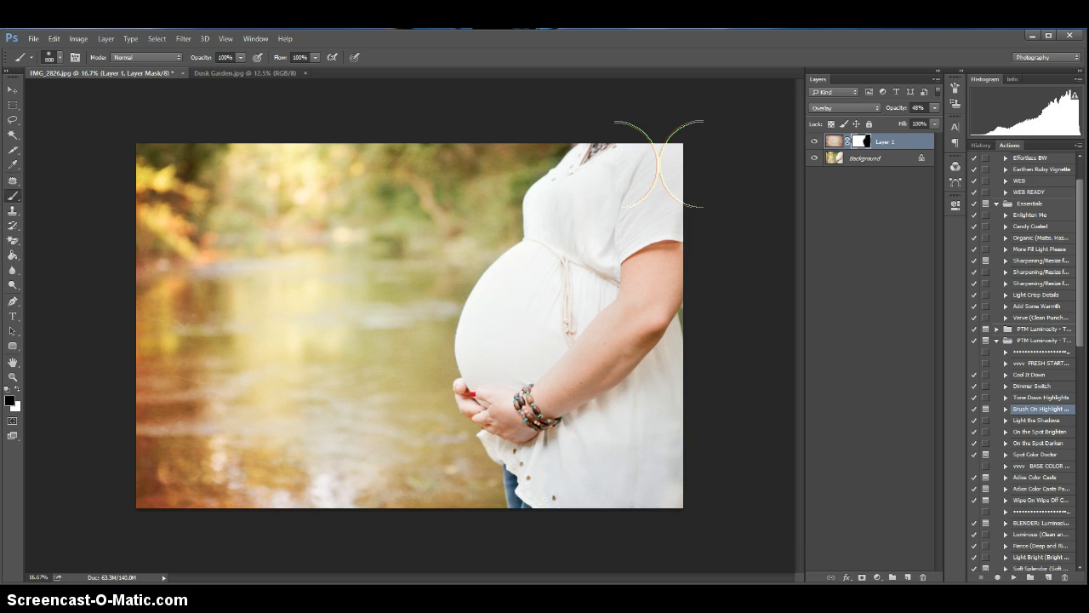
{"action": "mouse_move", "coordinate": [542, 395]}
{"action": "left_mouse_down"}
{"action": "mouse_move", "coordinate": [522, 305]}
{"action": "mouse_move", "coordinate": [492, 346]}
{"action": "mouse_move", "coordinate": [503, 312]}
{"action": "mouse_move", "coordinate": [529, 269]}
{"action": "mouse_move", "coordinate": [532, 295]}
{"action": "mouse_move", "coordinate": [565, 267]}
{"action": "mouse_move", "coordinate": [606, 200]}
{"action": "mouse_move", "coordinate": [678, 322]}
{"action": "left_mouse_up"}
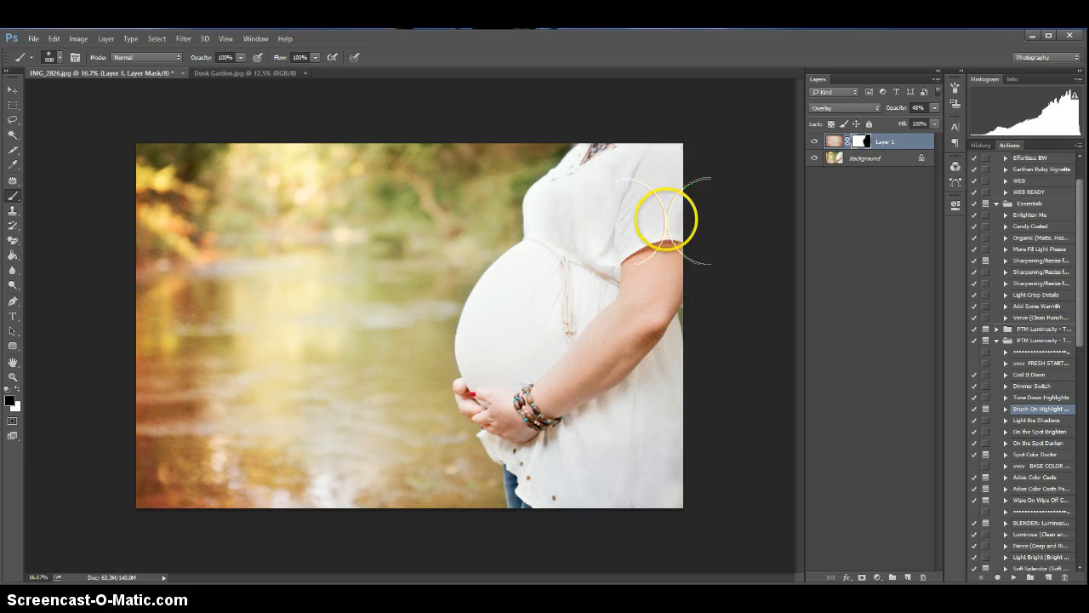
- Reduce the brush opacity to 66% and mask the texture over her upper chest and the front of the belly
{"action": "left_click", "coordinate": [240, 57]}
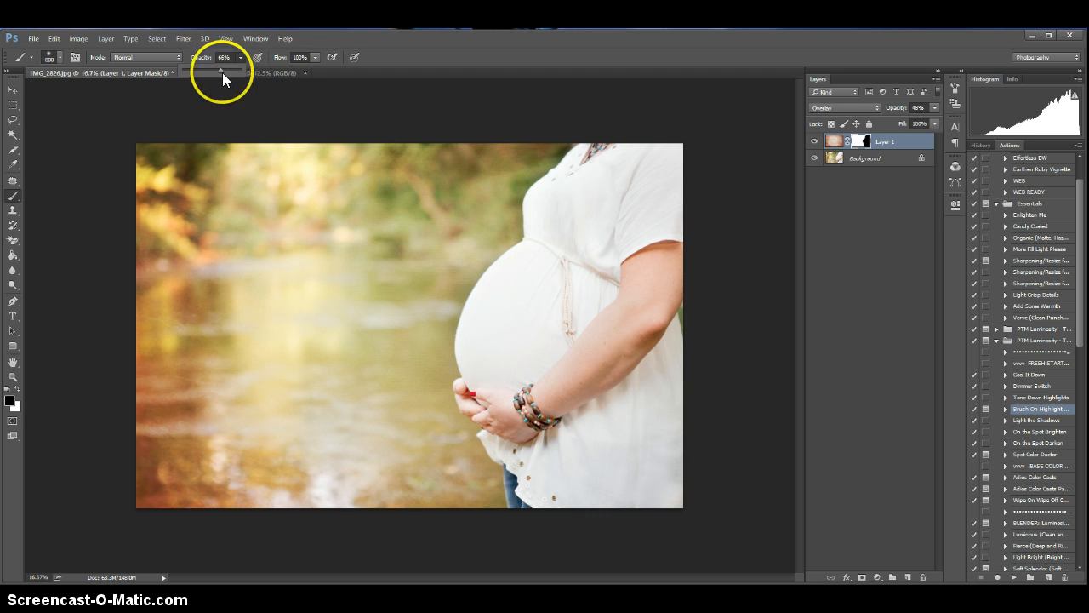
{"action": "left_click", "coordinate": [605, 173]}
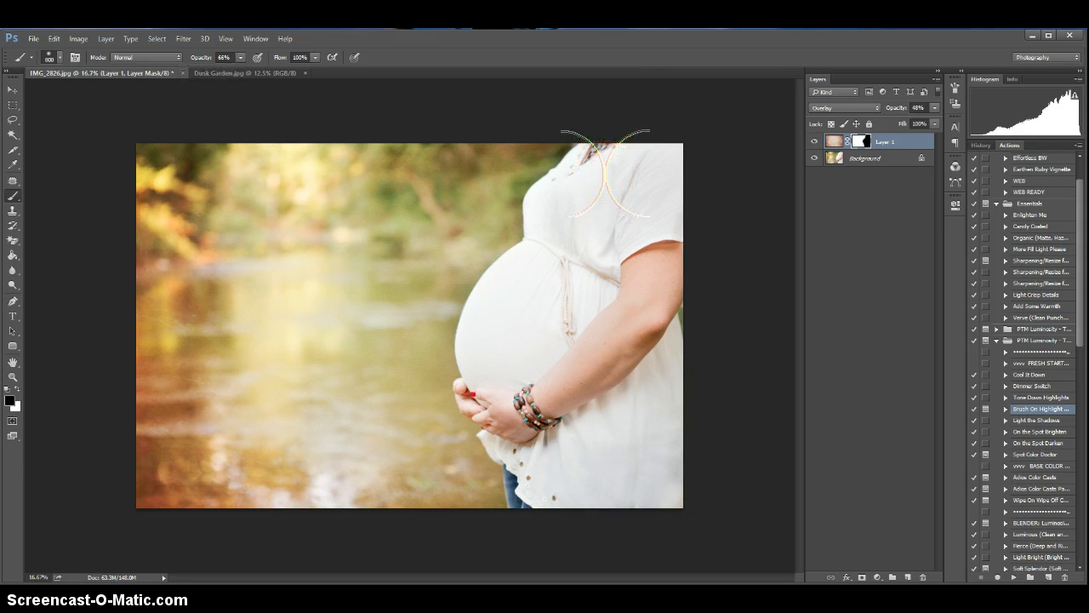
{"action": "left_click_drag", "start_coordinate": [492, 319], "coordinate": [501, 392]}
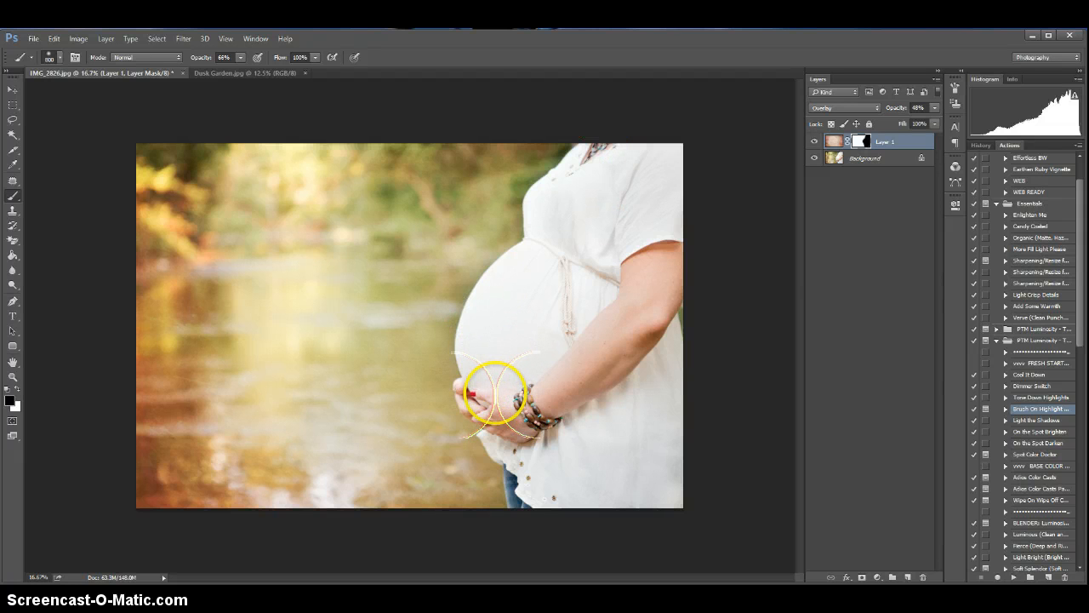
- Shrink the brush to 300 px and mask the texture along the lower dress, belly and waistline edges
{"action": "key", "text": "bracketleft"}
{"action": "key", "text": "bracketleft"}
{"action": "key", "text": "bracketleft"}
{"action": "key", "text": "bracketleft"}
{"action": "key", "text": "bracketleft"}
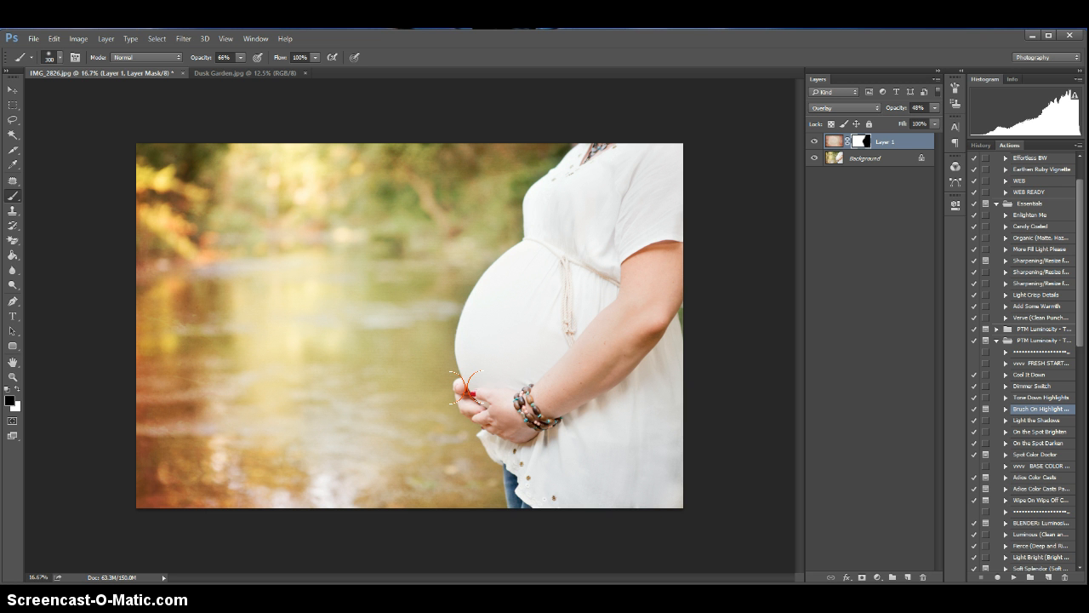
{"action": "mouse_move", "coordinate": [519, 509]}
{"action": "left_mouse_down"}
{"action": "mouse_move", "coordinate": [543, 469]}
{"action": "mouse_move", "coordinate": [541, 507]}
{"action": "mouse_move", "coordinate": [542, 413]}
{"action": "mouse_move", "coordinate": [552, 428]}
{"action": "mouse_move", "coordinate": [572, 326]}
{"action": "left_mouse_up"}
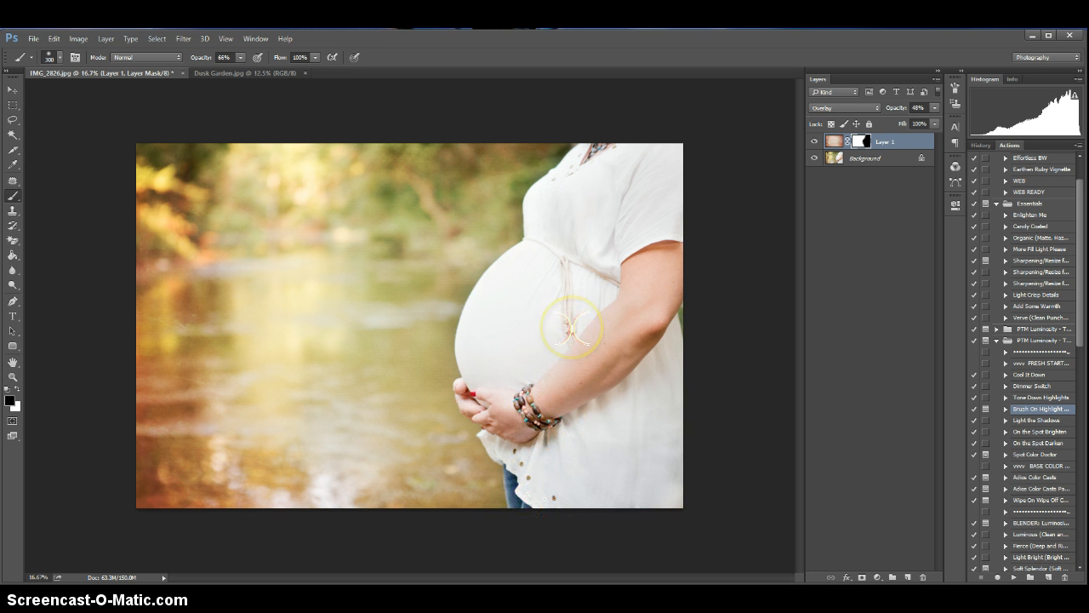
{"action": "mouse_move", "coordinate": [529, 258]}
{"action": "left_mouse_down"}
{"action": "mouse_move", "coordinate": [549, 247]}
{"action": "mouse_move", "coordinate": [494, 309]}
{"action": "mouse_move", "coordinate": [531, 243]}
{"action": "left_mouse_up"}
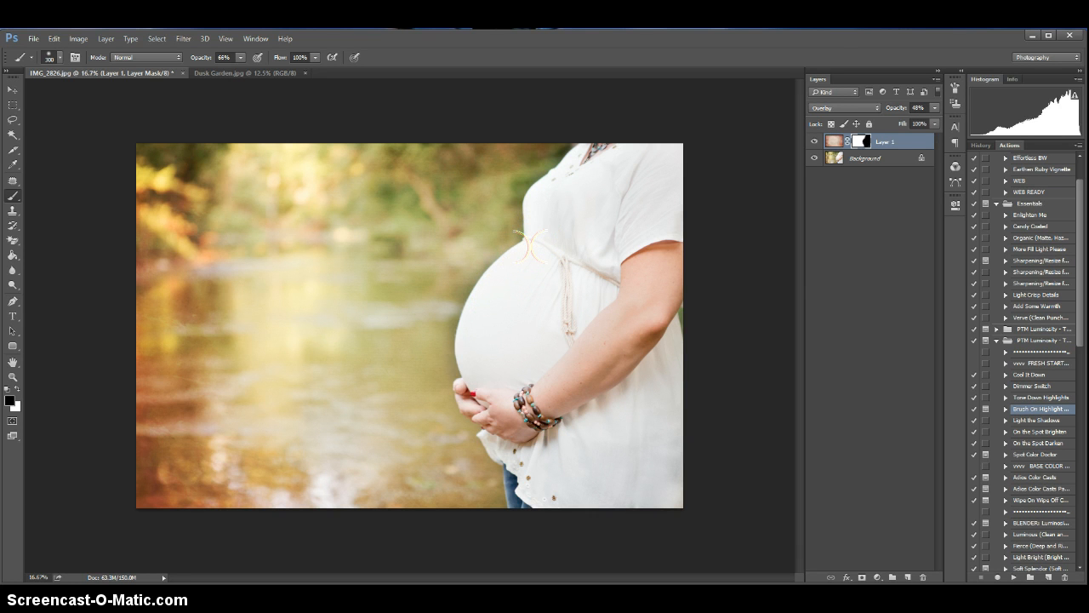
{"action": "mouse_move", "coordinate": [528, 246]}
{"action": "left_mouse_down"}
{"action": "mouse_move", "coordinate": [479, 421]}
{"action": "mouse_move", "coordinate": [568, 429]}
{"action": "mouse_move", "coordinate": [490, 365]}
{"action": "mouse_move", "coordinate": [559, 369]}
{"action": "mouse_move", "coordinate": [507, 338]}
{"action": "mouse_move", "coordinate": [500, 263]}
{"action": "mouse_move", "coordinate": [471, 303]}
{"action": "mouse_move", "coordinate": [460, 374]}
{"action": "mouse_move", "coordinate": [501, 275]}
{"action": "mouse_move", "coordinate": [469, 287]}
{"action": "mouse_move", "coordinate": [447, 355]}
{"action": "mouse_move", "coordinate": [460, 309]}
{"action": "mouse_move", "coordinate": [251, 323]}
{"action": "mouse_move", "coordinate": [303, 375]}
{"action": "mouse_move", "coordinate": [487, 377]}
{"action": "mouse_move", "coordinate": [491, 275]}
{"action": "mouse_move", "coordinate": [512, 228]}
{"action": "mouse_move", "coordinate": [475, 336]}
{"action": "mouse_move", "coordinate": [465, 275]}
{"action": "mouse_move", "coordinate": [482, 248]}
{"action": "left_mouse_up"}
- Switch to white and paint on the mask beside the belly's outline to restore the texture in the background
{"action": "key", "text": "x"}
{"action": "mouse_move", "coordinate": [482, 248]}
{"action": "left_mouse_down"}
{"action": "mouse_move", "coordinate": [494, 243]}
{"action": "mouse_move", "coordinate": [485, 253]}
{"action": "left_mouse_up"}
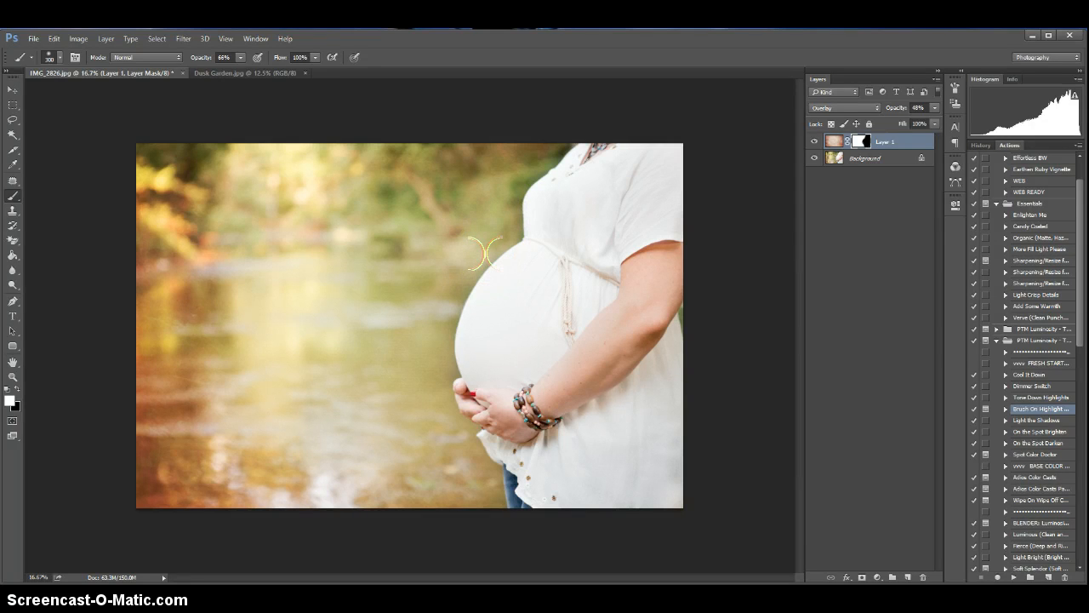
{"action": "left_click", "coordinate": [430, 224]}
{"action": "key", "text": "ctrl+plus"}
{"action": "key", "text": "ctrl+plus"}
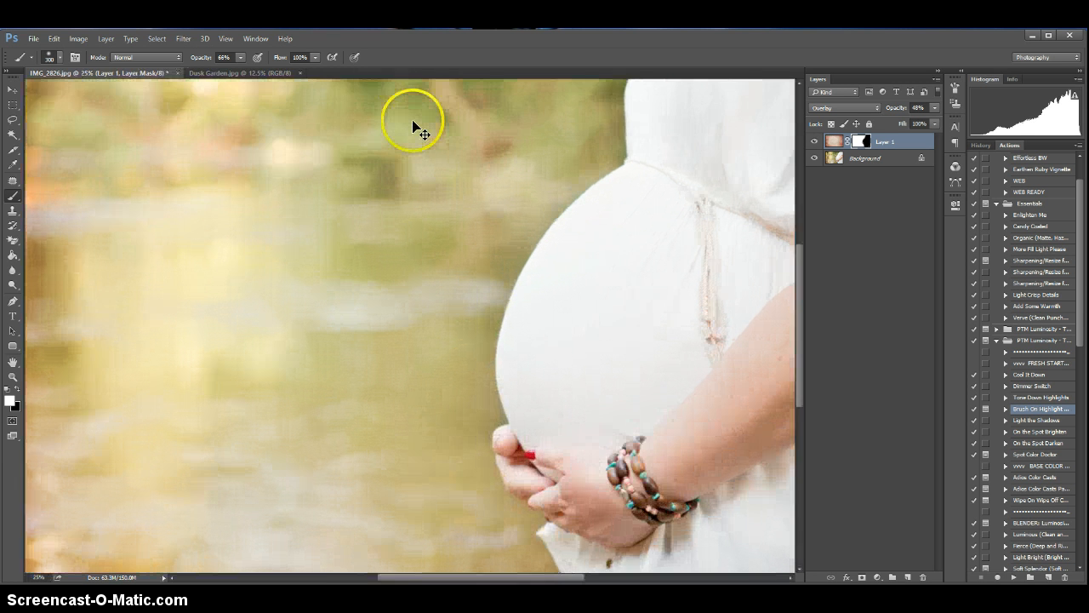
{"action": "key", "text": "ctrl+plus"}
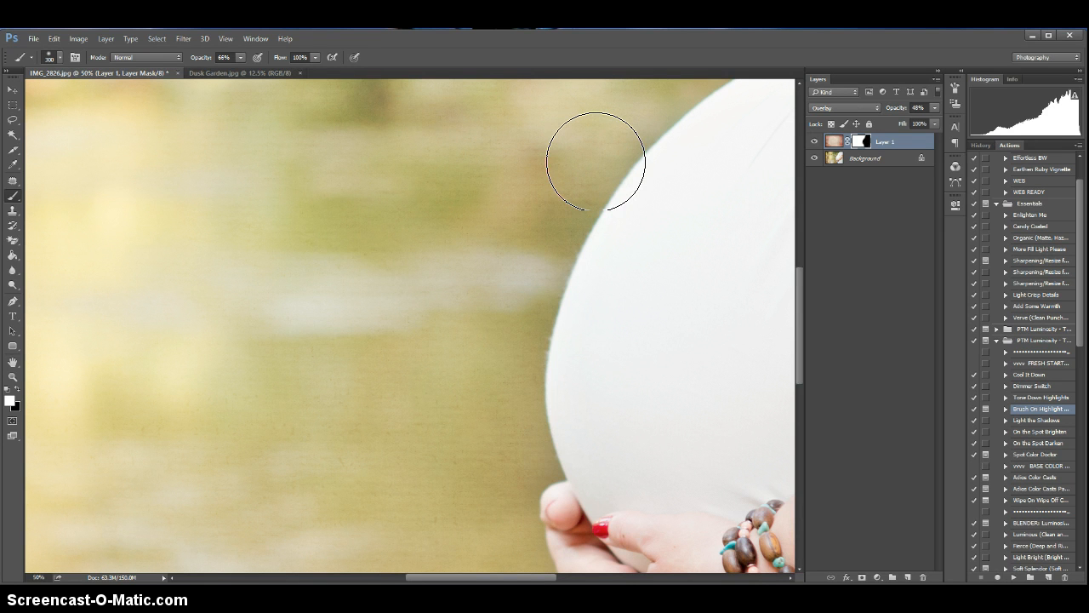
{"action": "mouse_move", "coordinate": [515, 457]}
{"action": "left_mouse_down"}
{"action": "mouse_move", "coordinate": [488, 404]}
{"action": "mouse_move", "coordinate": [503, 401]}
{"action": "mouse_move", "coordinate": [538, 454]}
{"action": "left_mouse_up"}
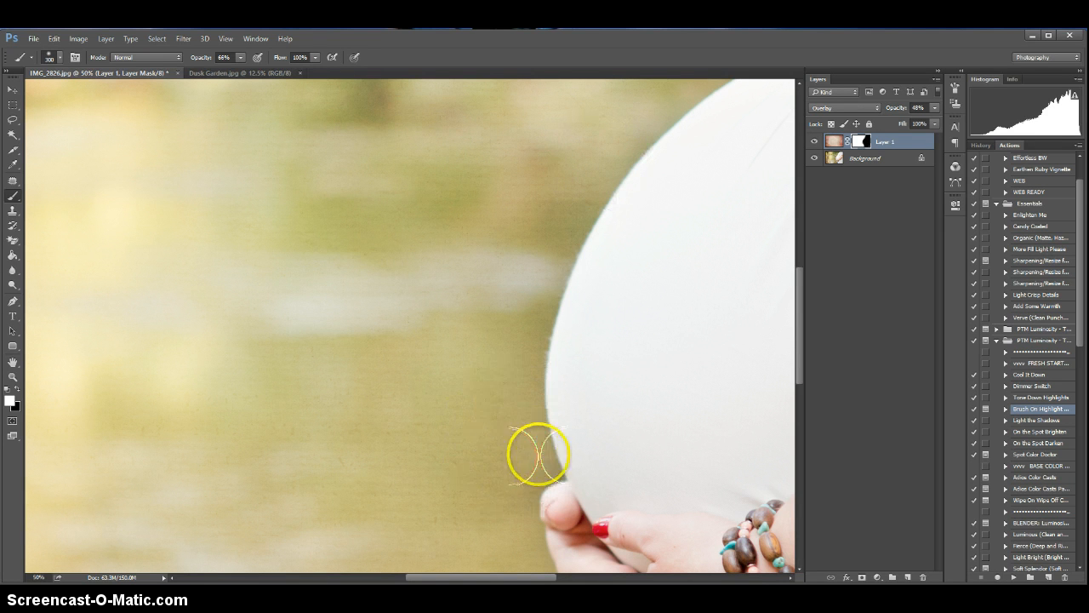
- Reduce the mask brush size to 125 px
{"action": "key", "text": "bracketleft"}
{"action": "key", "text": "bracketleft"}
{"action": "key", "text": "bracketleft"}
{"action": "key", "text": "bracketleft"}
{"action": "key", "text": "bracketleft"}
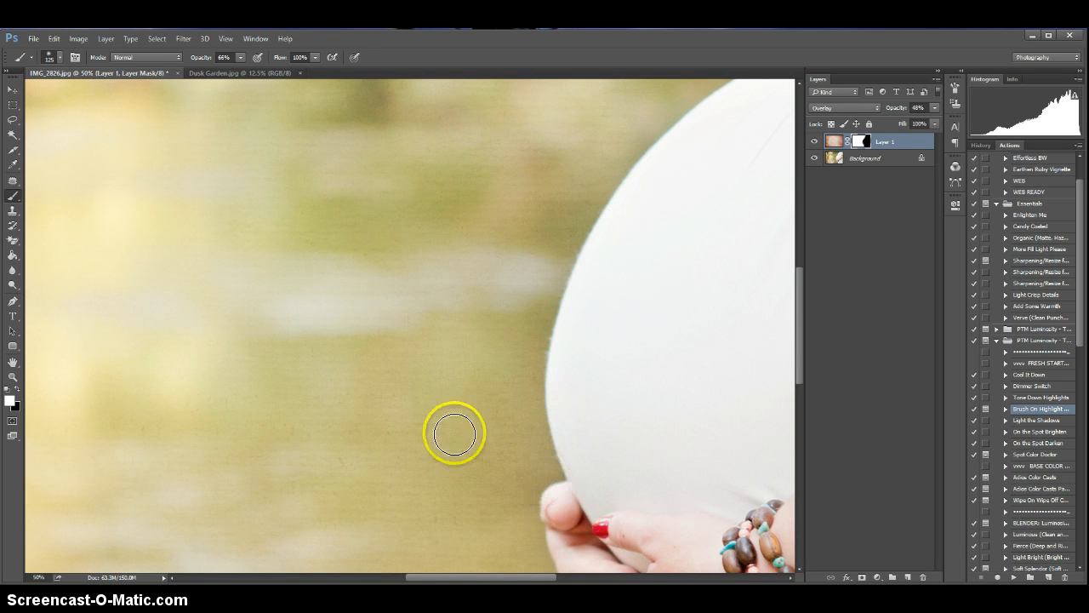
{"action": "key", "text": "ctrl+minus"}
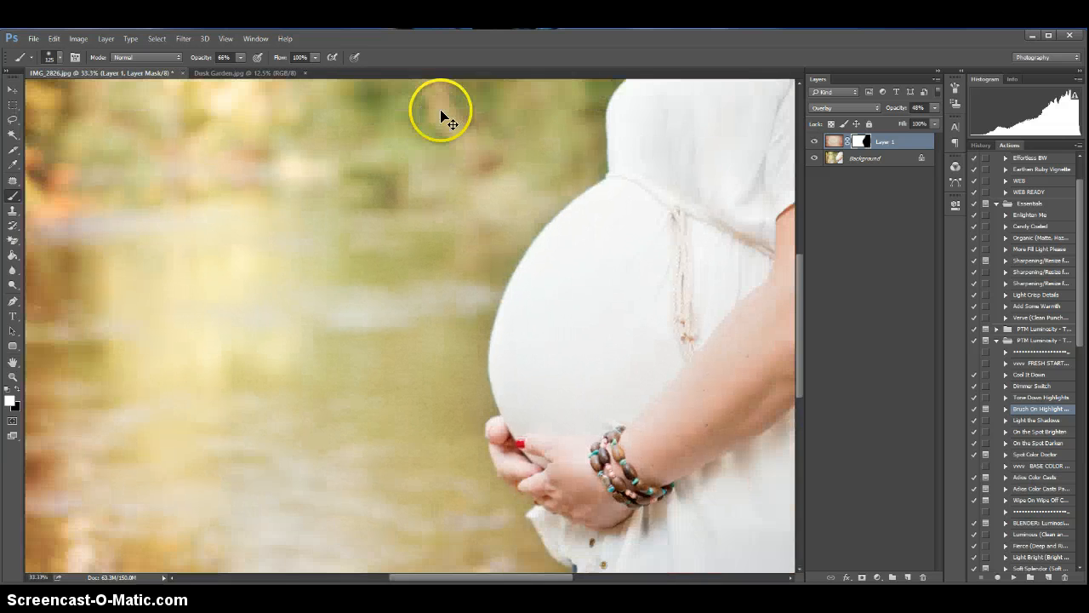
{"action": "key", "text": "ctrl+minus"}
{"action": "key", "text": "ctrl+minus"}
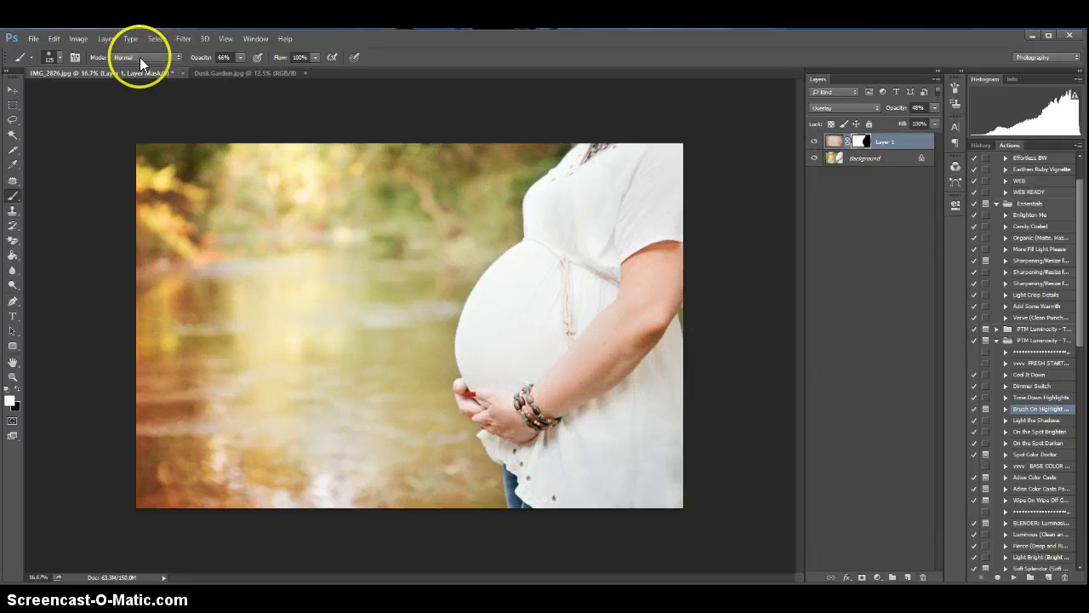
- Set the mask brush to 100% opacity with black as the foreground colour and enlarge it to 1600 px
{"action": "left_click_drag", "start_coordinate": [241, 57], "coordinate": [243, 69]}
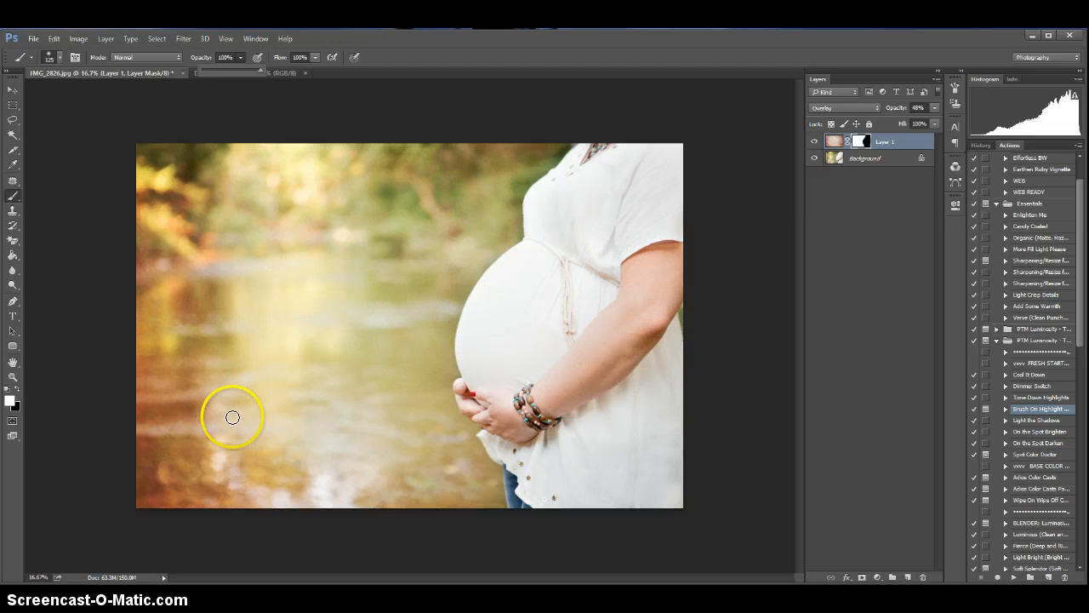
{"action": "key", "text": "x"}
{"action": "key", "text": "bracketright"}
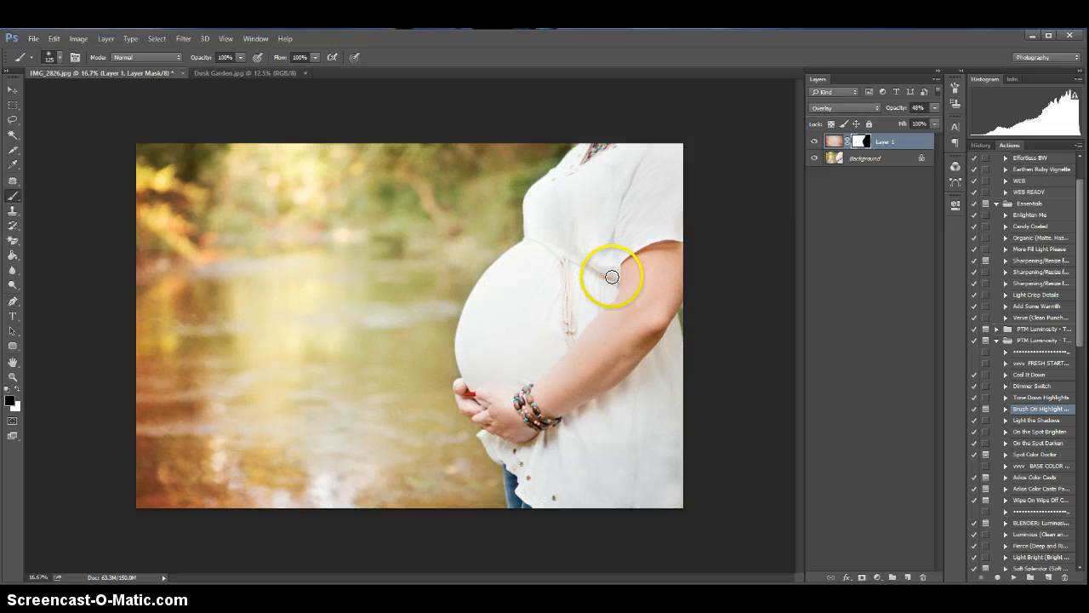
{"action": "key", "text": "bracketright"}
{"action": "key", "text": "bracketright"}
{"action": "key", "text": "bracketright"}
{"action": "key", "text": "bracketright"}
{"action": "key", "text": "bracketright"}
{"action": "key", "text": "bracketright"}
{"action": "key", "text": "bracketright"}
{"action": "key", "text": "bracketright"}
{"action": "key", "text": "bracketright"}
{"action": "key", "text": "bracketright"}
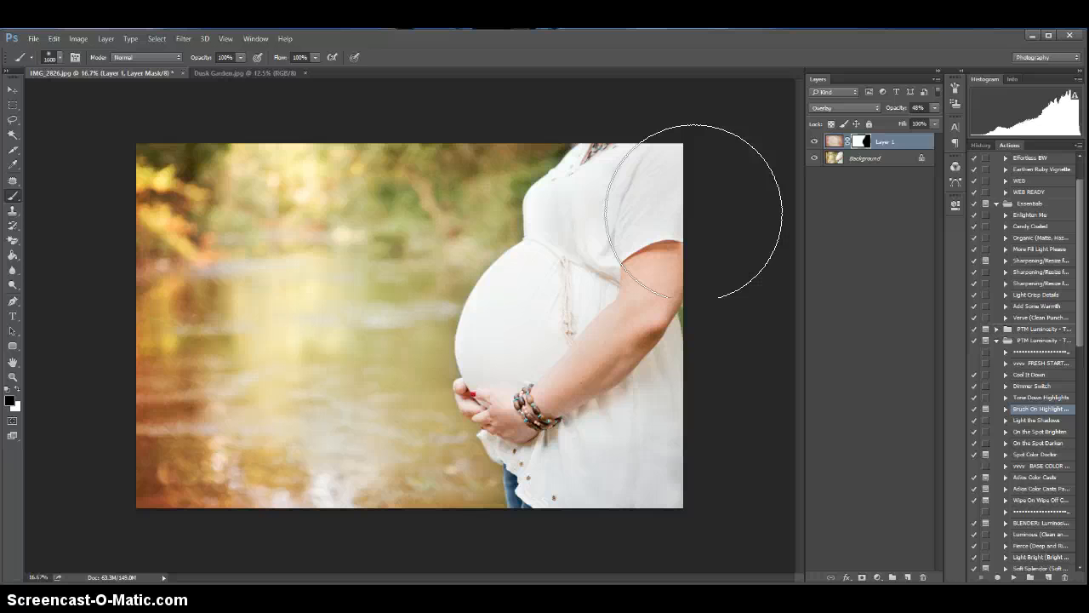
- Toggle the visibility of the texture layer, Layer 1, several times to compare the photo before and after, leaving it shown
{"action": "left_click", "coordinate": [814, 145]}
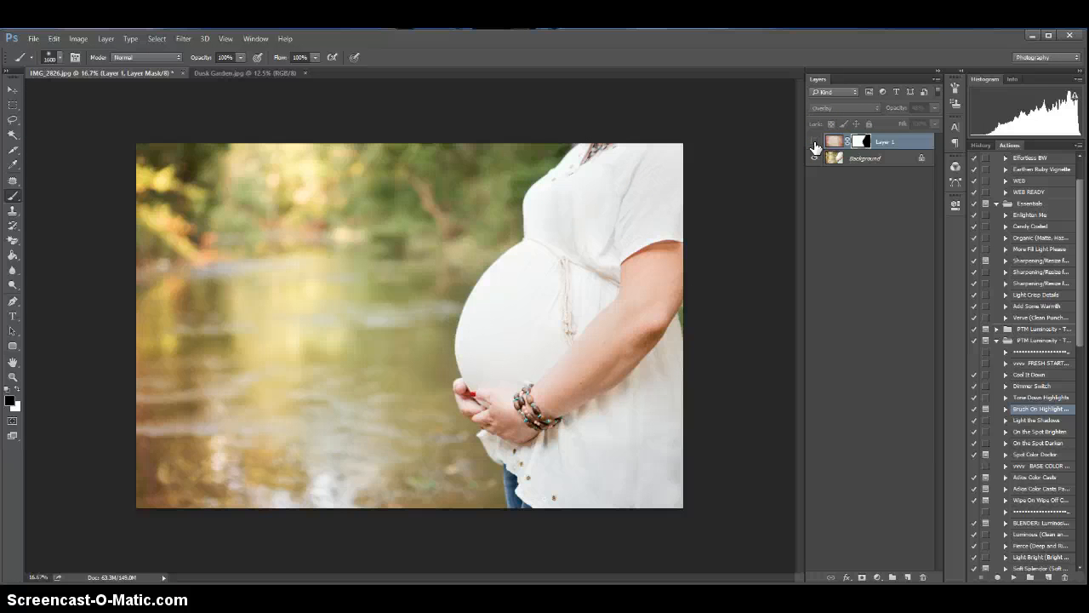
{"action": "left_click", "coordinate": [814, 145]}
{"action": "left_click", "coordinate": [815, 145]}
{"action": "left_click", "coordinate": [815, 145]}
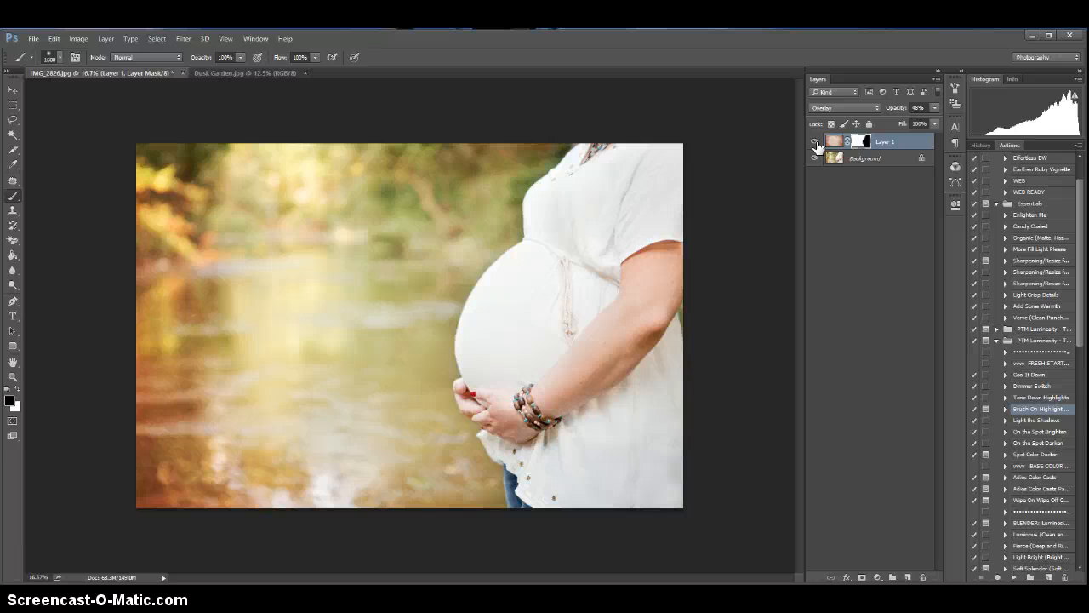
{"action": "left_click", "coordinate": [815, 145]}
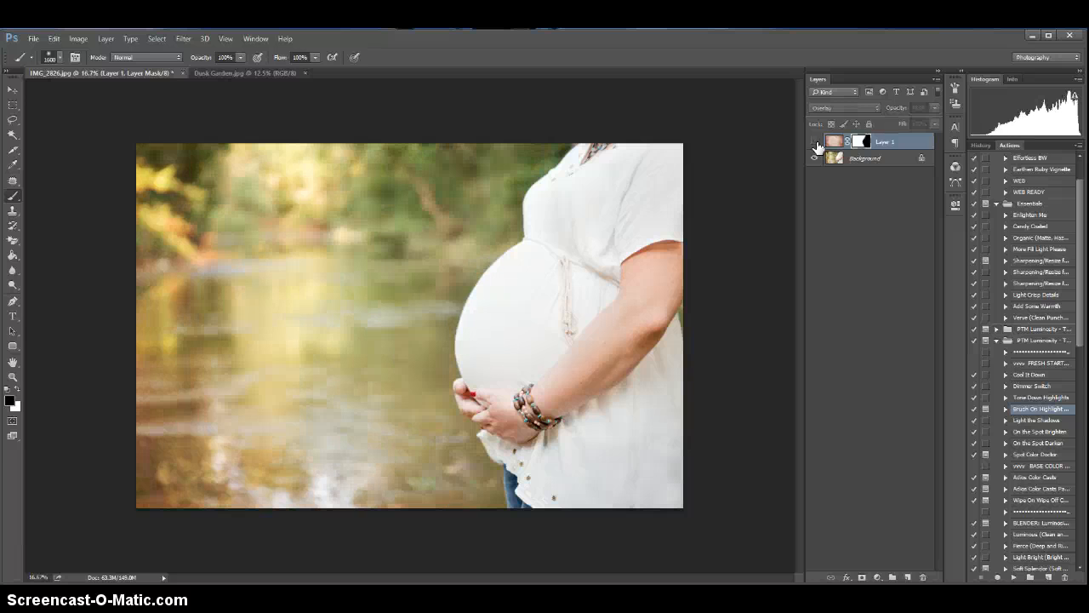
{"action": "left_click", "coordinate": [815, 145]}
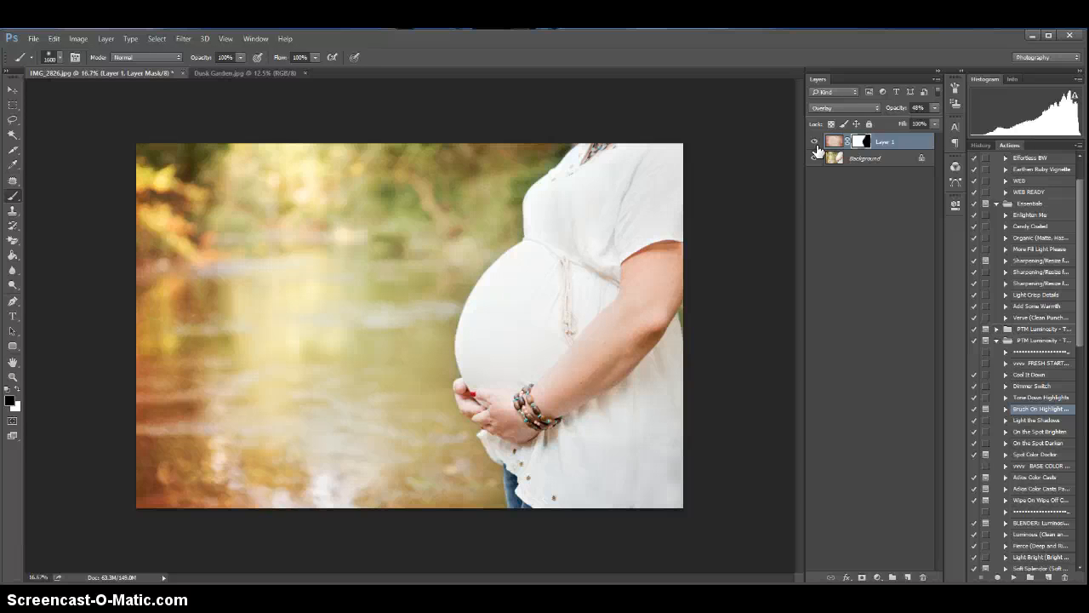
{"action": "left_click", "coordinate": [911, 223]}
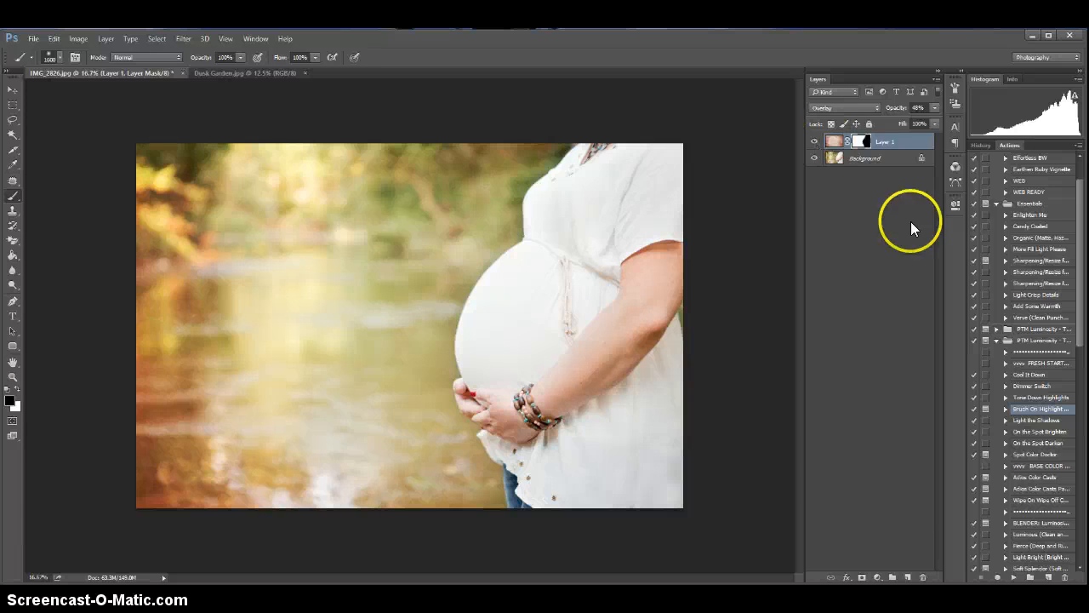